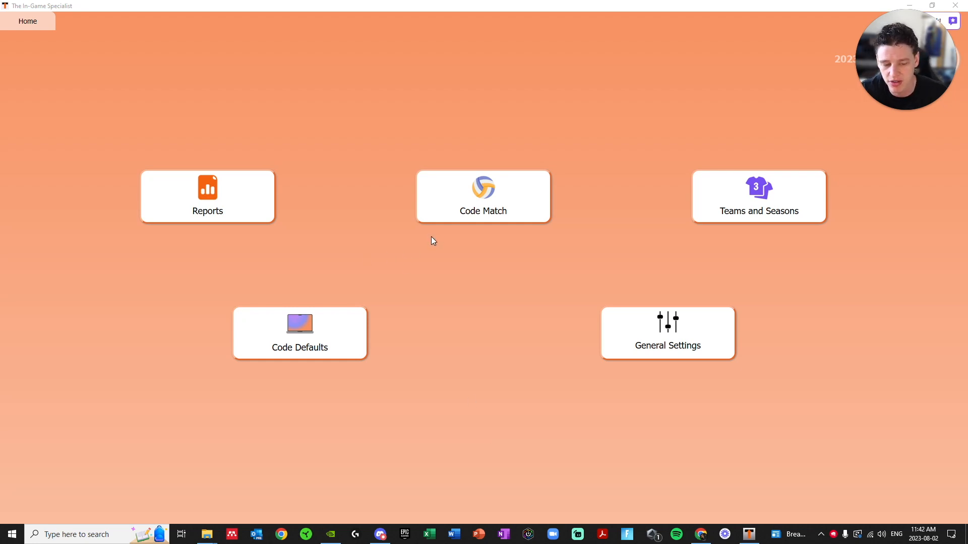
- Open match coding and load the saved match file CAN--ITA 2023VNL 23-06-2023
left_click(531, 187)
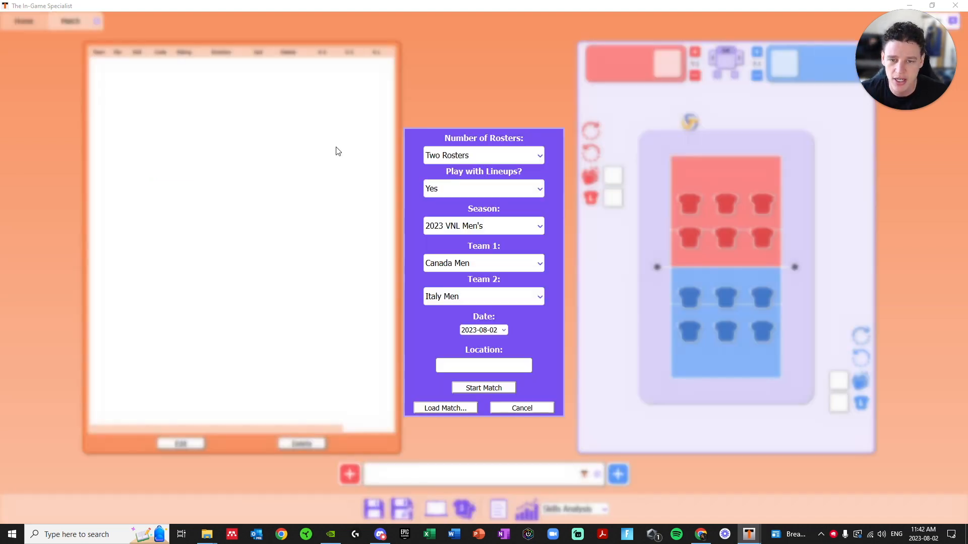
left_click(454, 409)
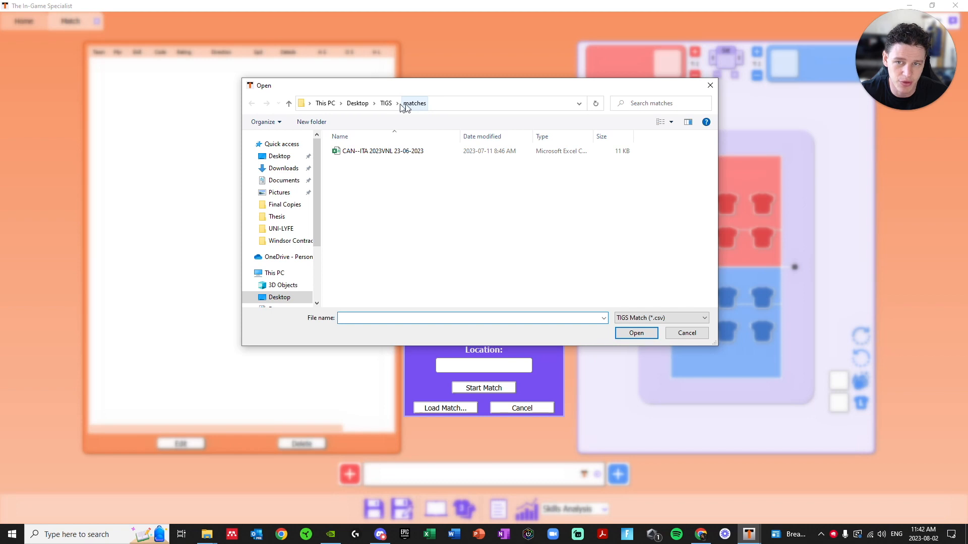
left_click(411, 151)
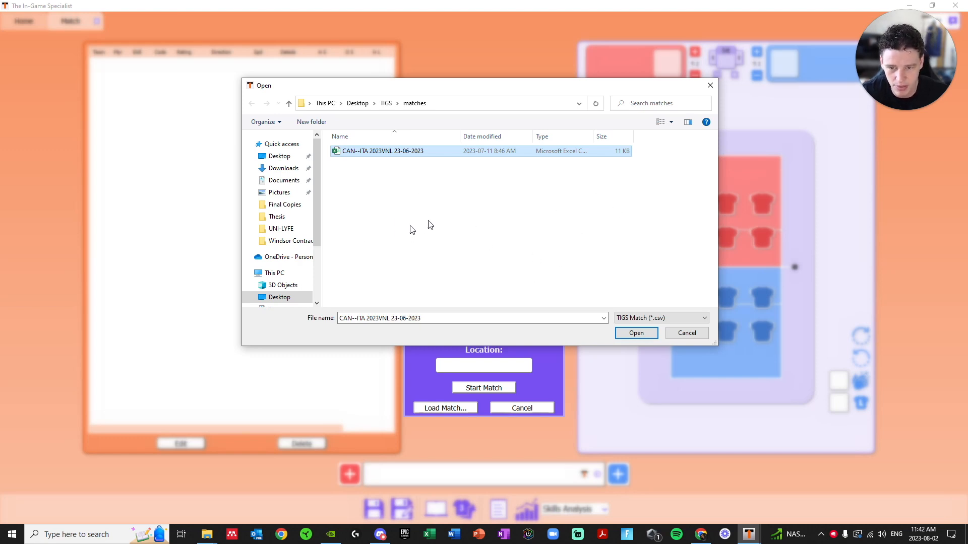
left_click(636, 333)
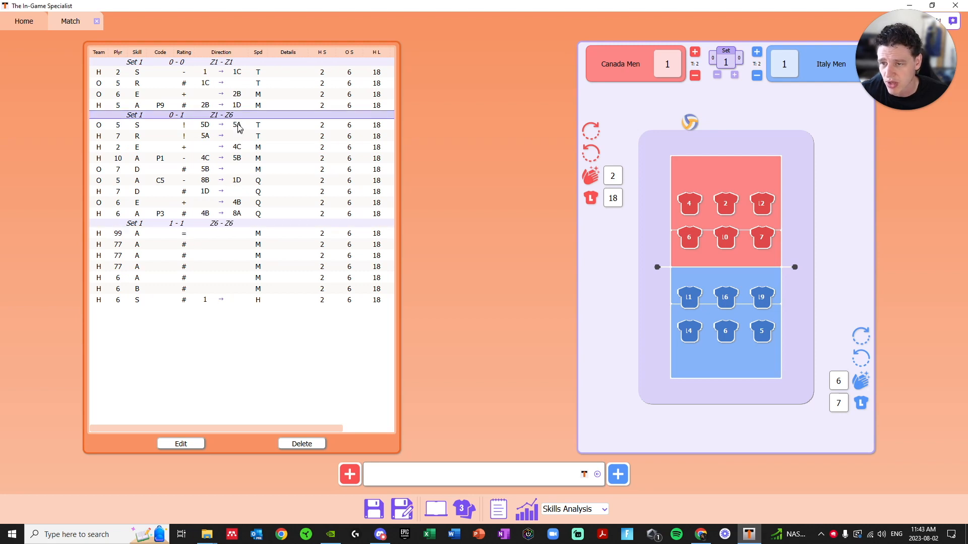
- Review the editable fields of home player 99's attack in the action list and leave without saving
left_click(249, 233)
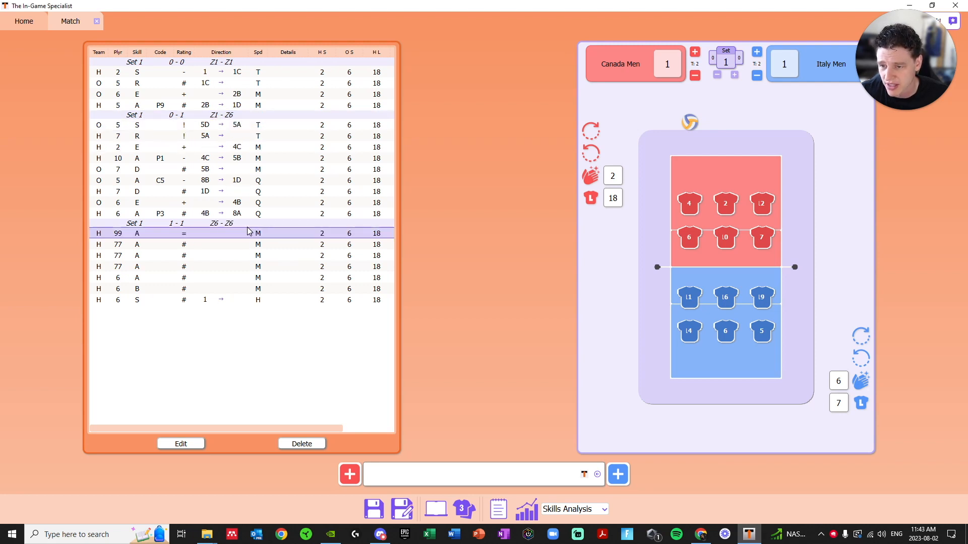
left_click(179, 443)
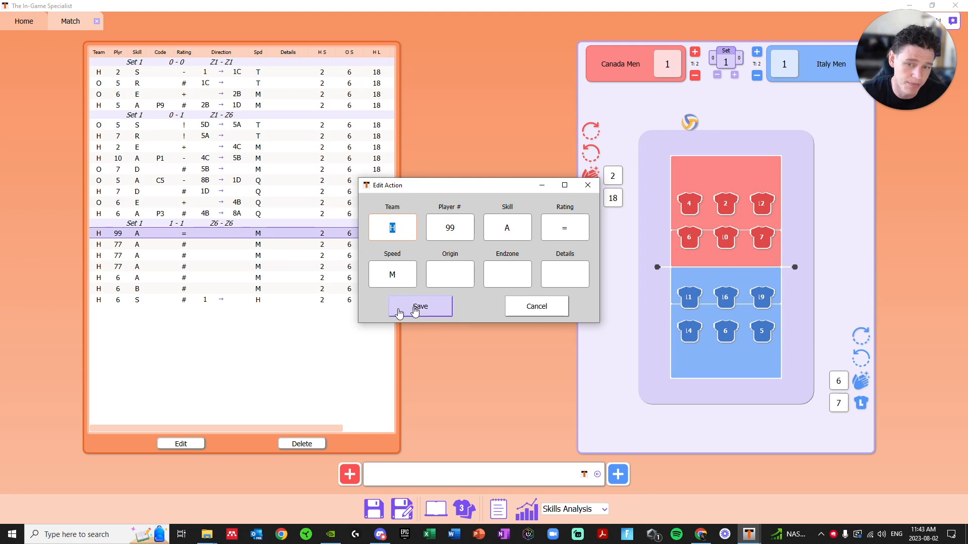
key("Tab")
key("Tab")
key("Tab")
left_click(556, 311)
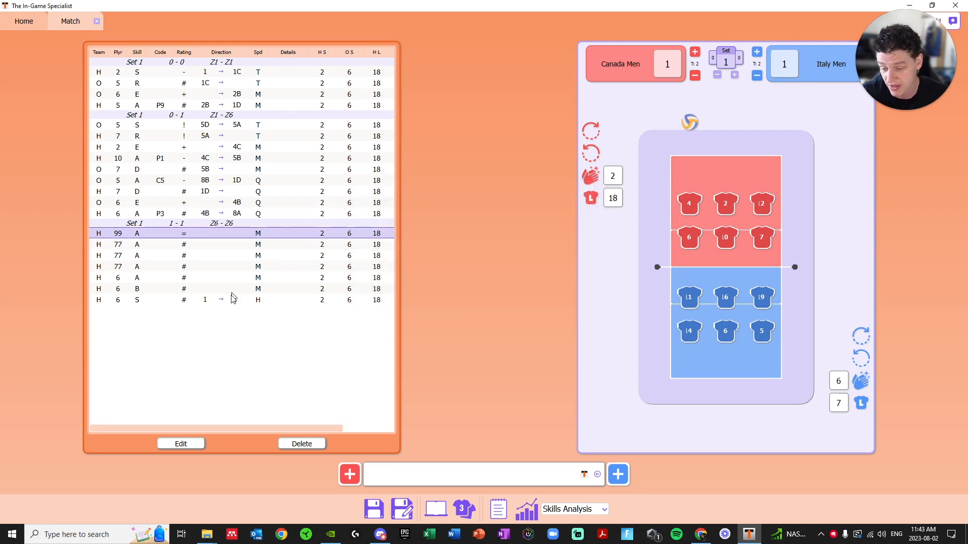
left_click(211, 243)
left_click(214, 234)
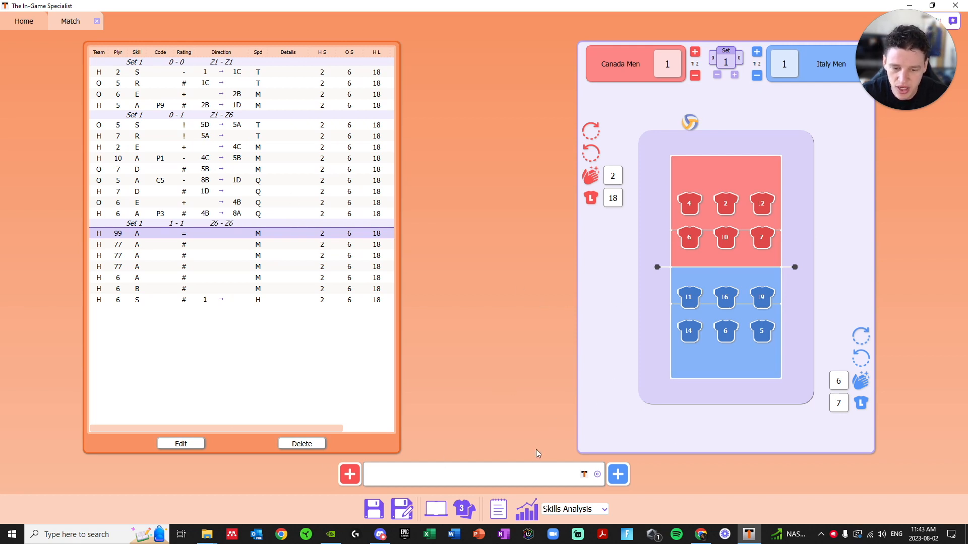
- Add the match note "Missed an attempt from 99" to the Set 1, 1-1 entry and close the notepad
left_click(498, 510)
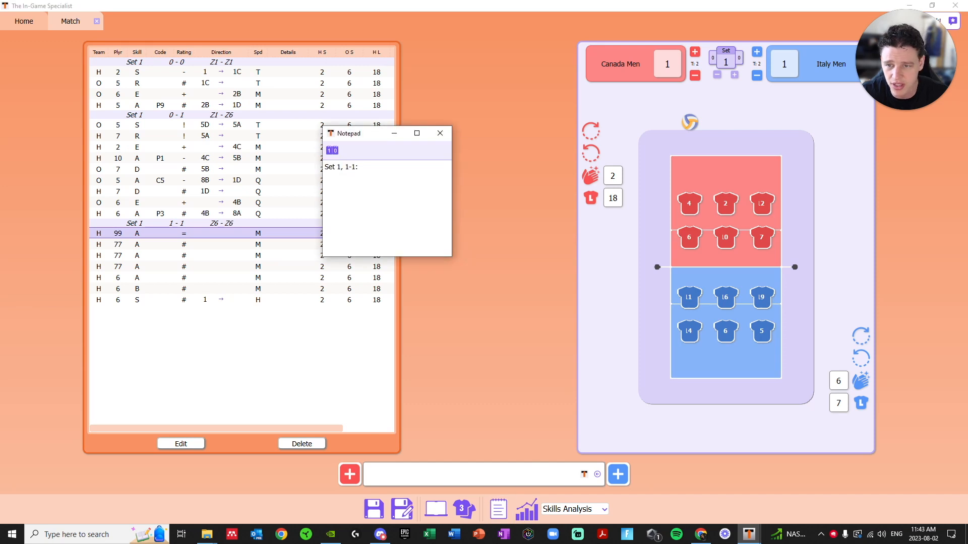
left_click_drag(378, 136, 467, 117)
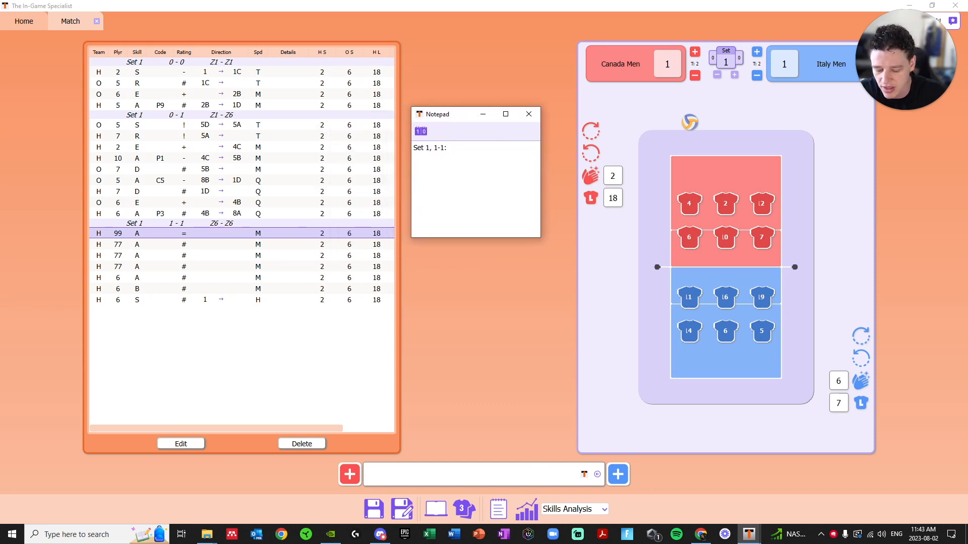
type("Missed an attempt from 99")
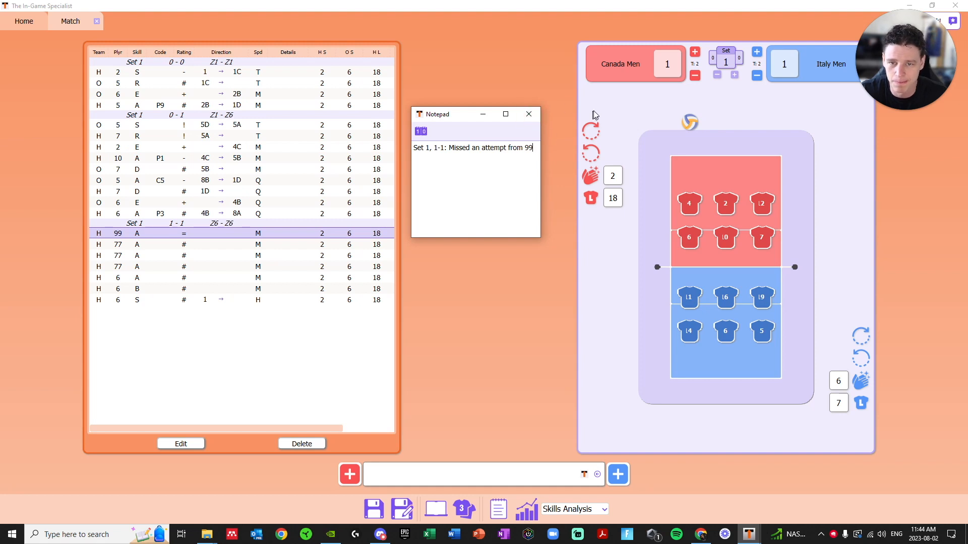
left_click(529, 114)
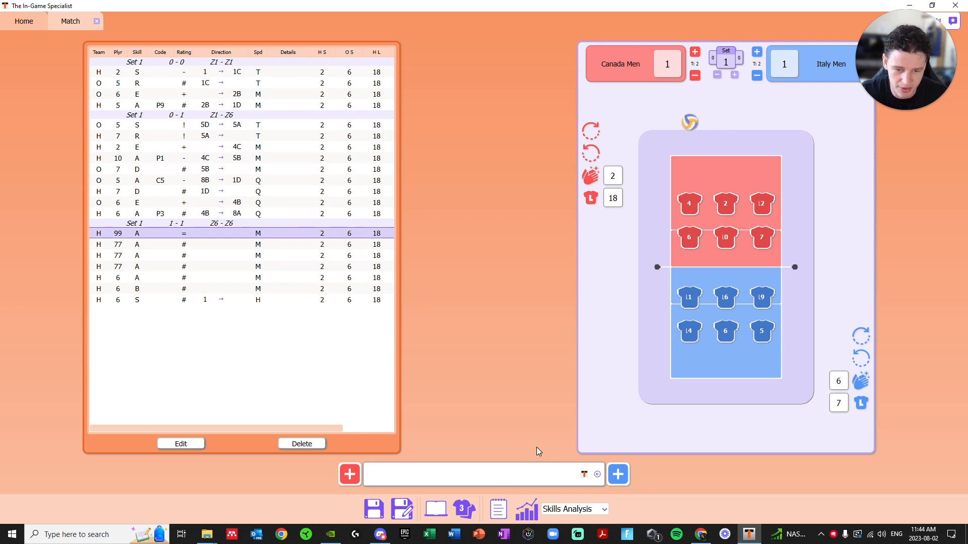
- Look through the hotkeys and coding defaults settings and close them without changes
left_click(437, 509)
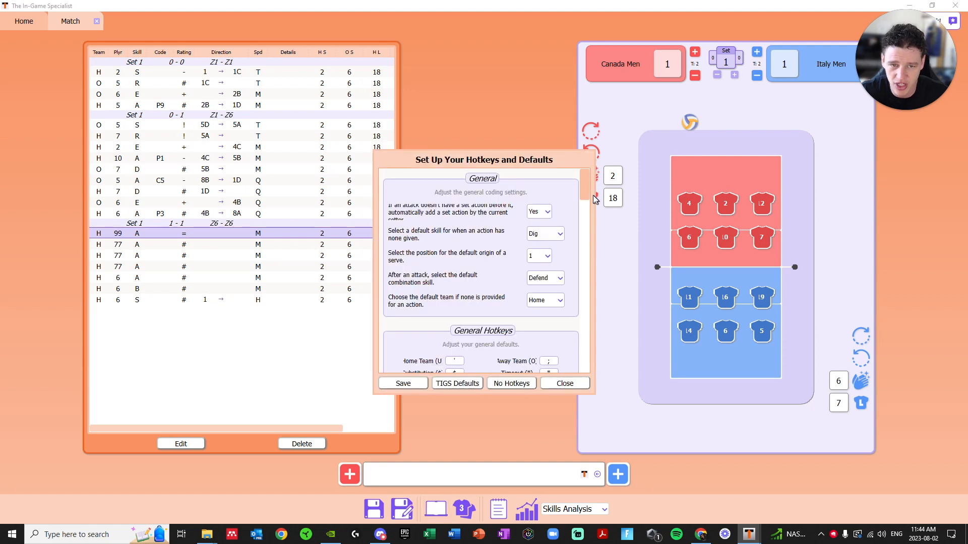
scroll(589, 208, "down", 10)
left_click_drag(583, 218, 591, 346)
left_click(566, 385)
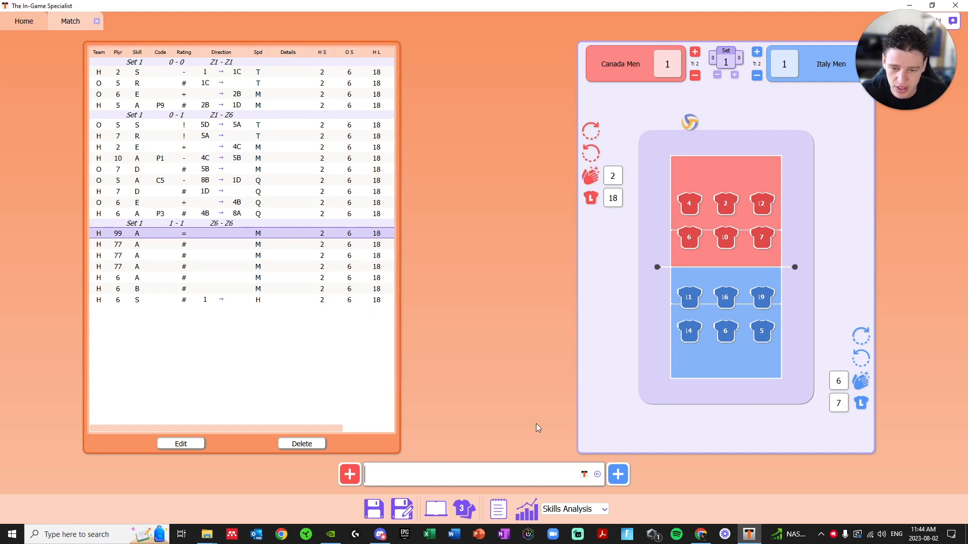
- Examine the lists of teams and seasons available from within the match and close them
left_click(467, 509)
left_click(458, 183)
left_click(497, 175)
left_click(458, 175)
left_click(524, 176)
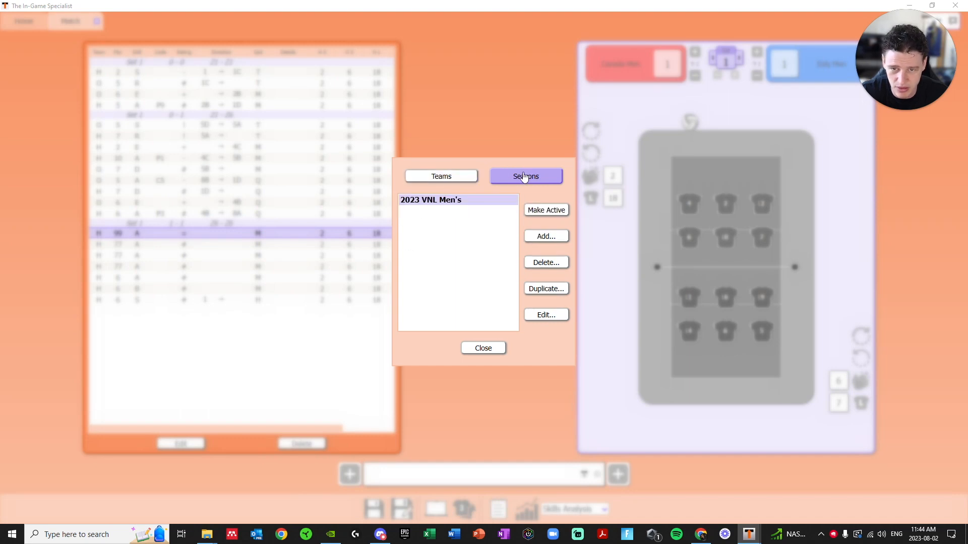
left_click(441, 176)
left_click(525, 175)
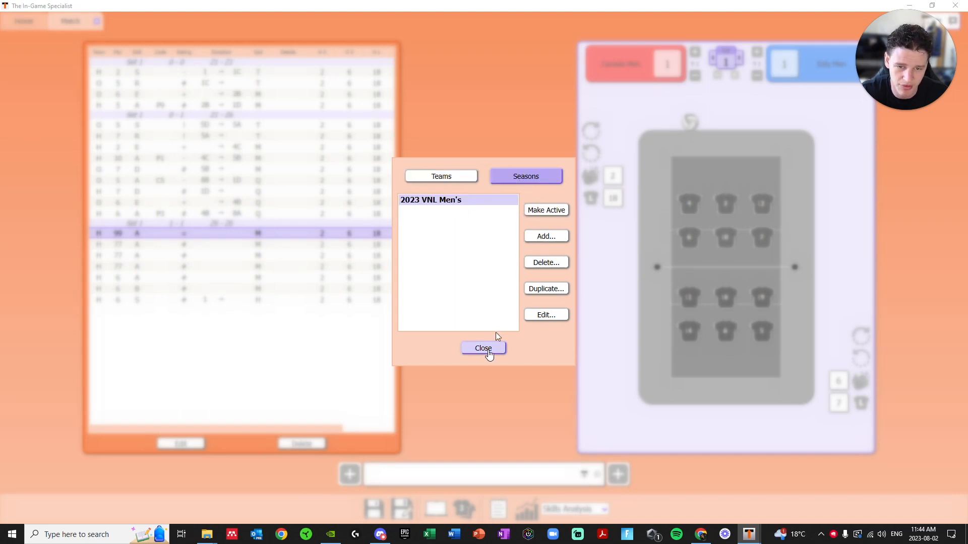
left_click(451, 178)
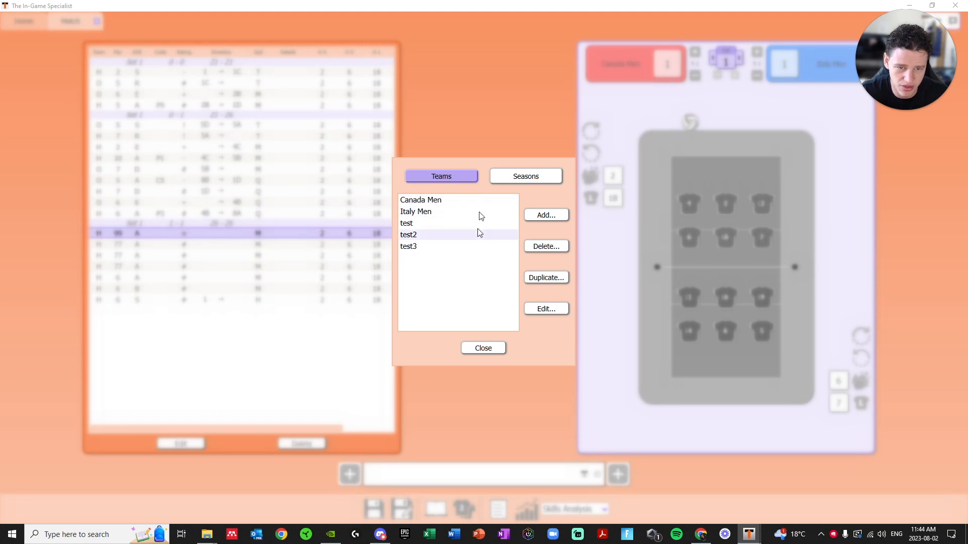
left_click(491, 348)
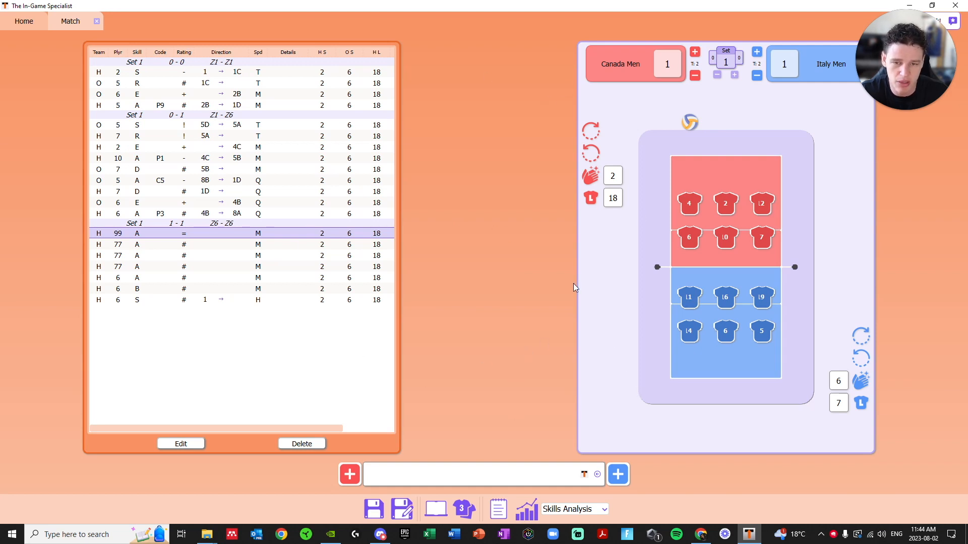
- Add a Direction Chart report beside the match court and collapse its filter options
left_click(574, 509)
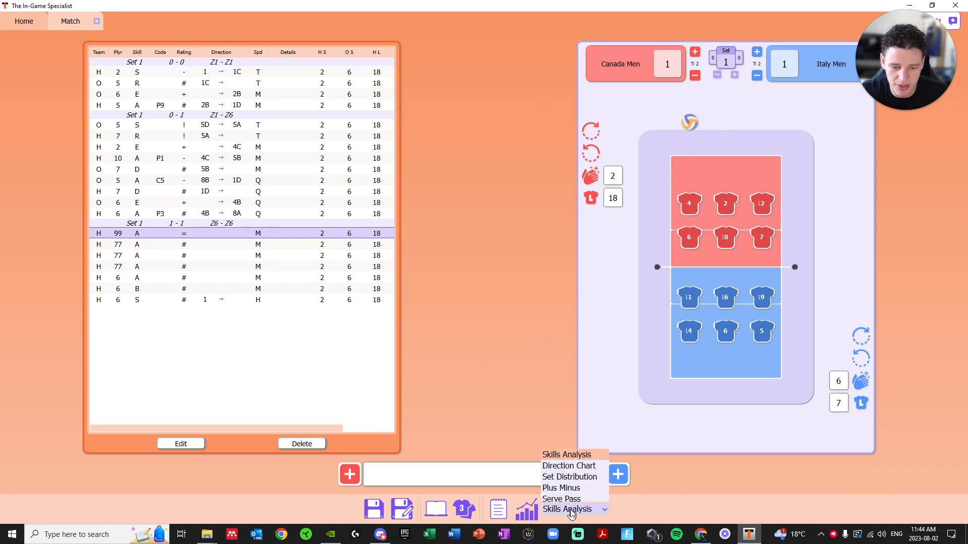
left_click(579, 466)
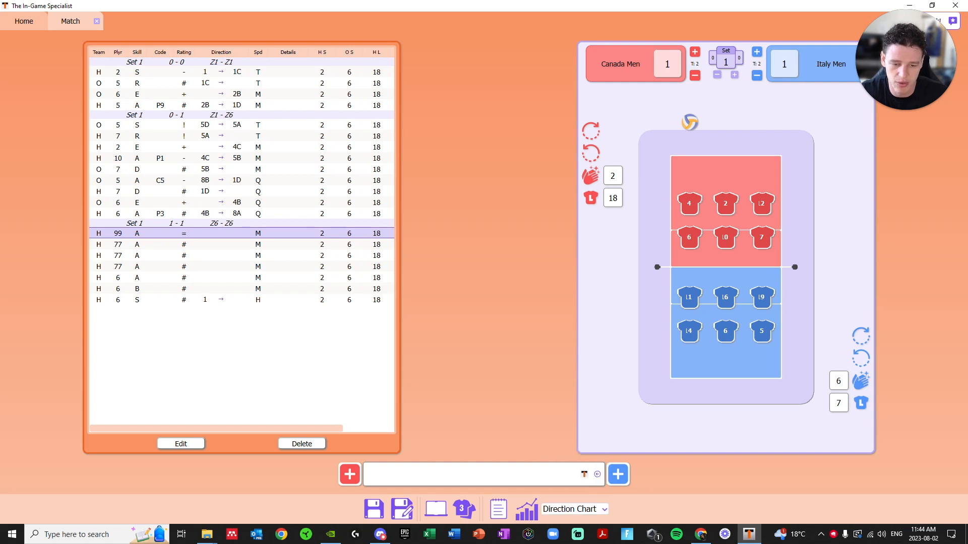
left_click(527, 510)
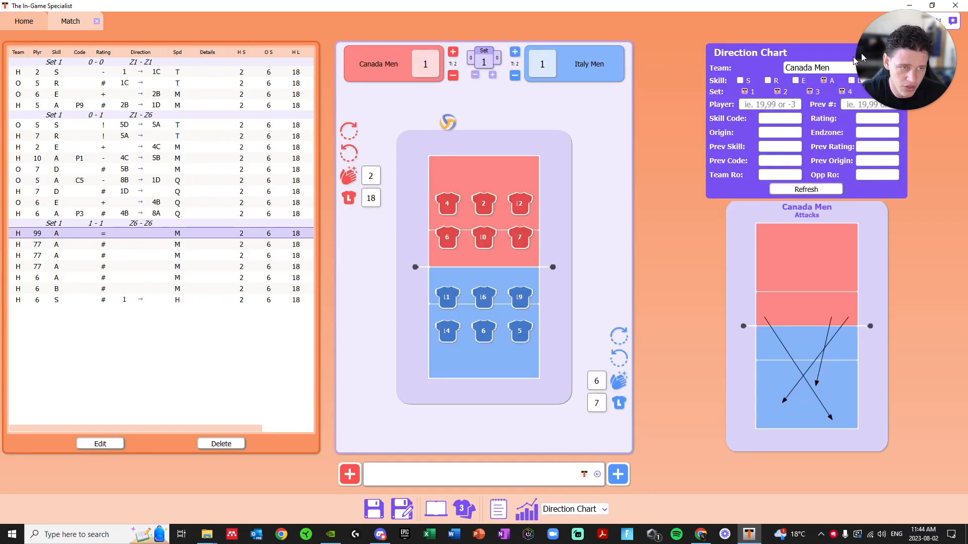
left_click(848, 55)
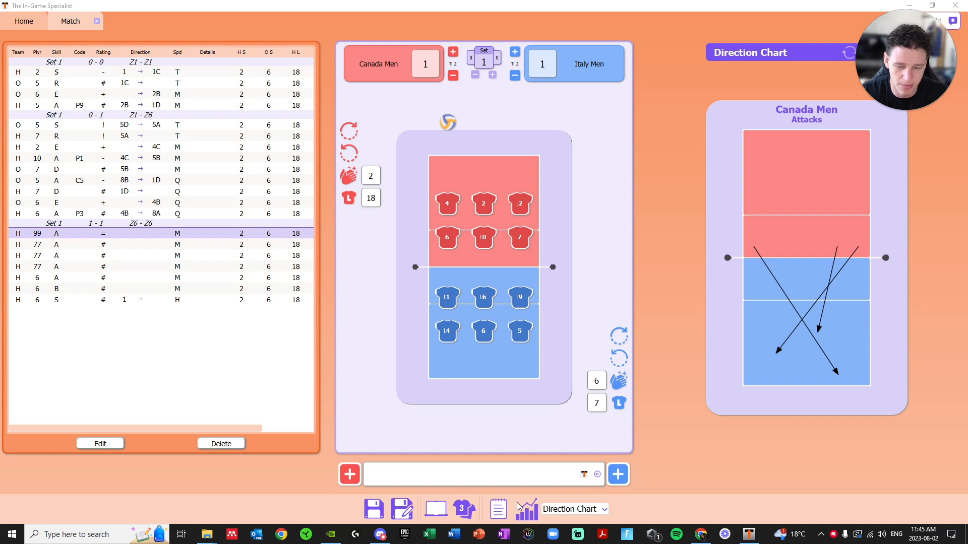
- Add a Set Distribution report below the direction chart and adjust the split between the two reports
left_click(575, 509)
left_click(564, 477)
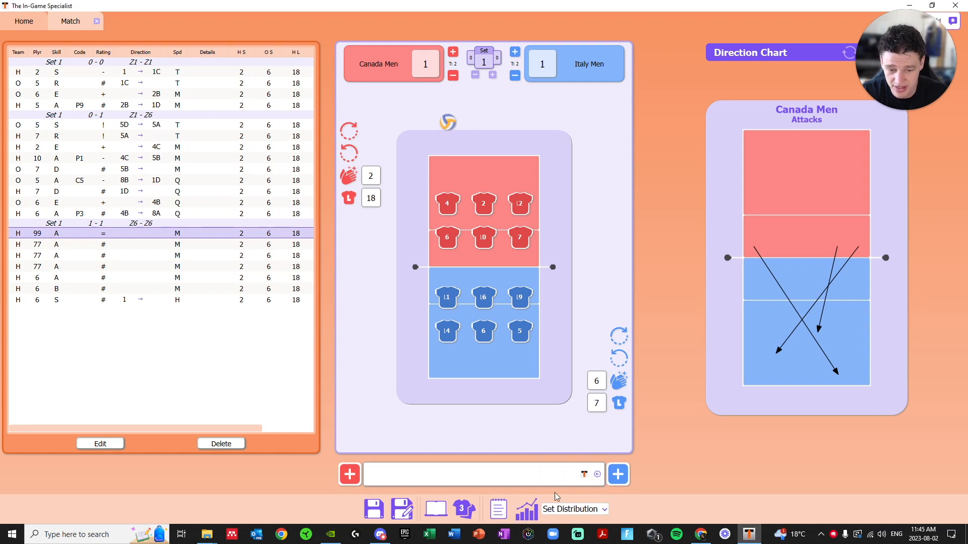
left_click(526, 509)
left_click_drag(862, 264, 850, 326)
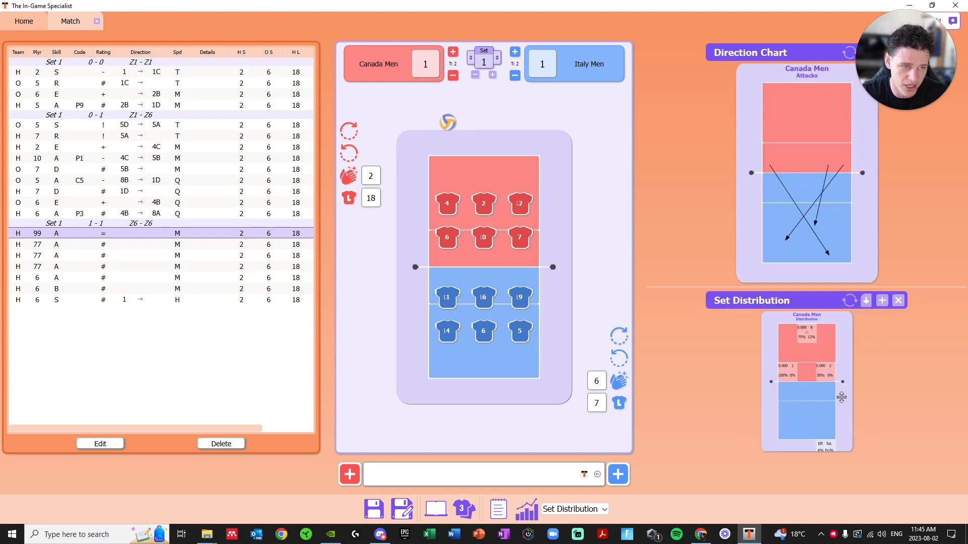